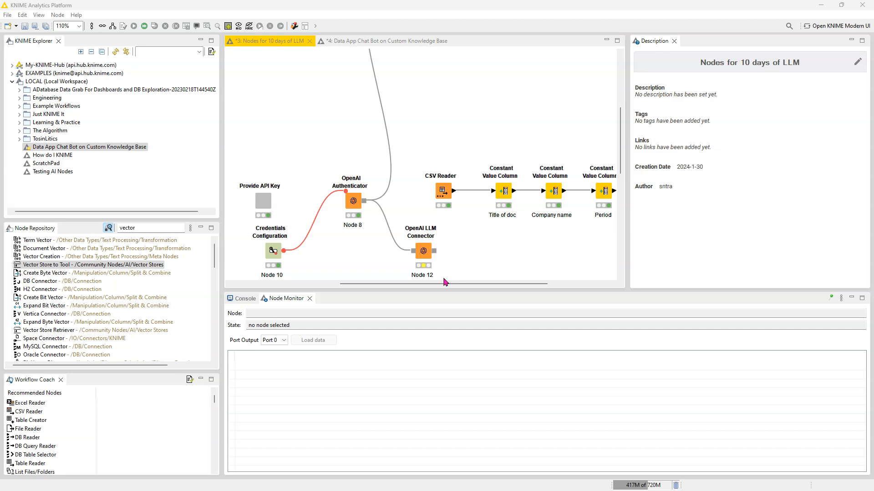
- Examine the text rows output by the CSV Reader node in the Node Monitor
left_click(450, 242)
left_click(459, 259)
left_click(431, 160)
left_click(448, 183)
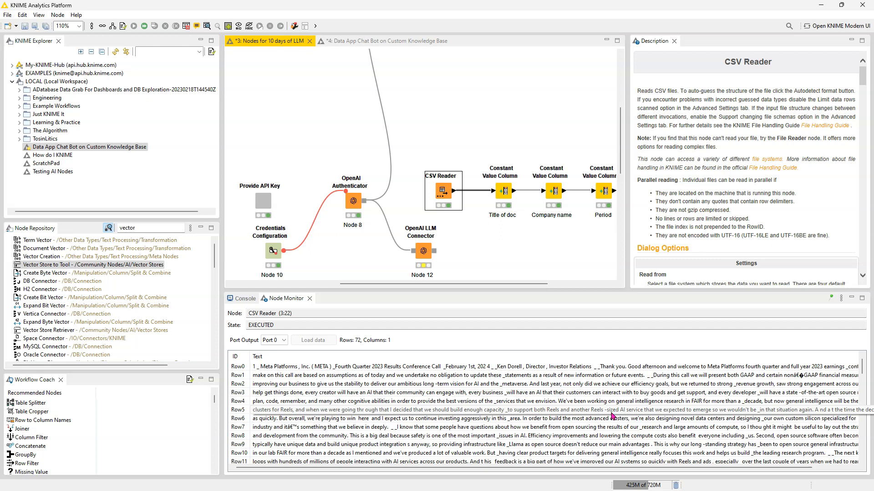
left_click(592, 413)
left_click(449, 375)
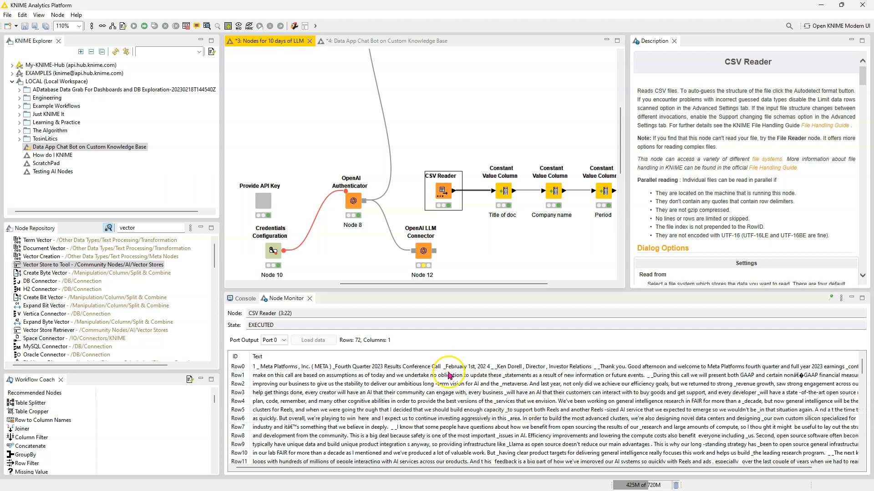
left_click(395, 374)
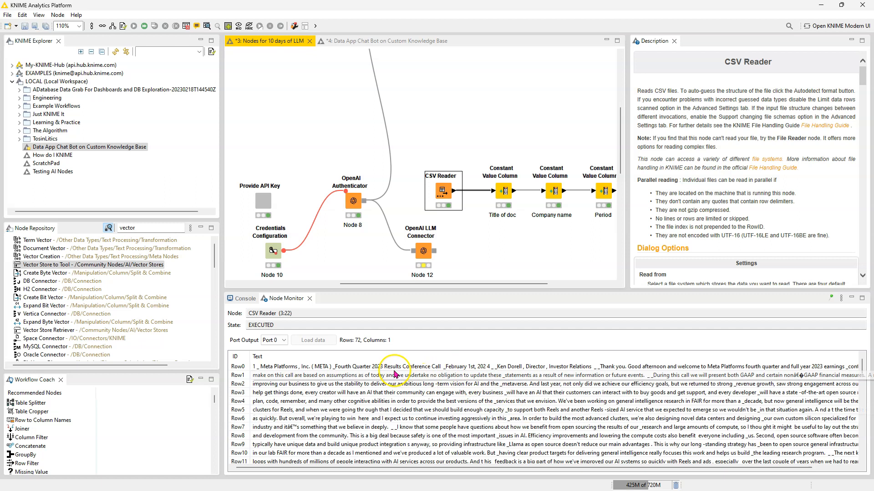
left_click(391, 368)
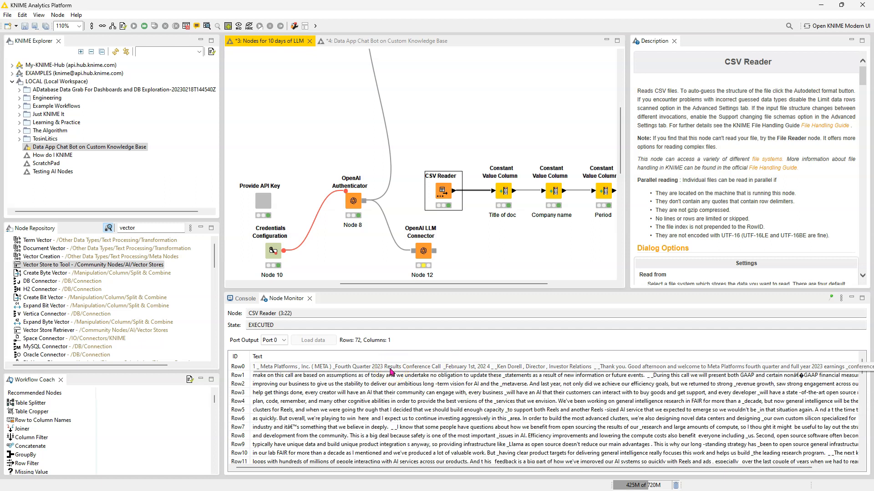
left_click(380, 370)
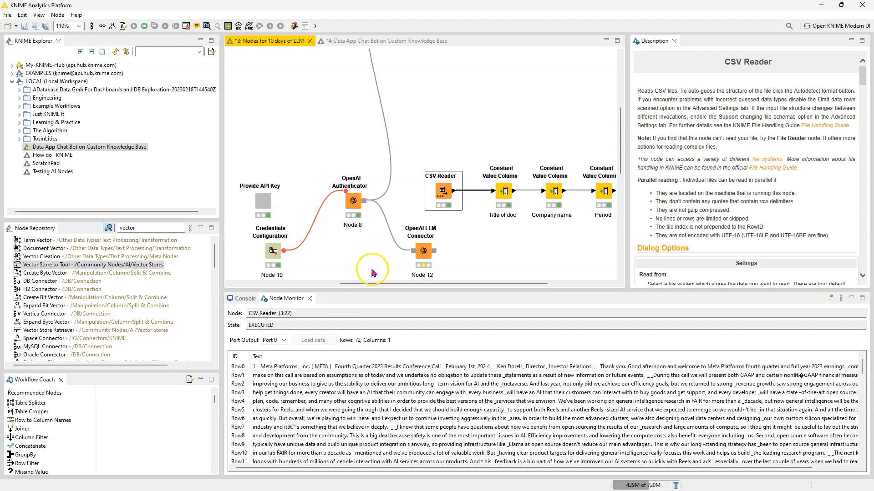
- Check the Constant Value Column nodes for document title, company name and period, and open the Period node's output table
scroll(495, 231, "right", 3)
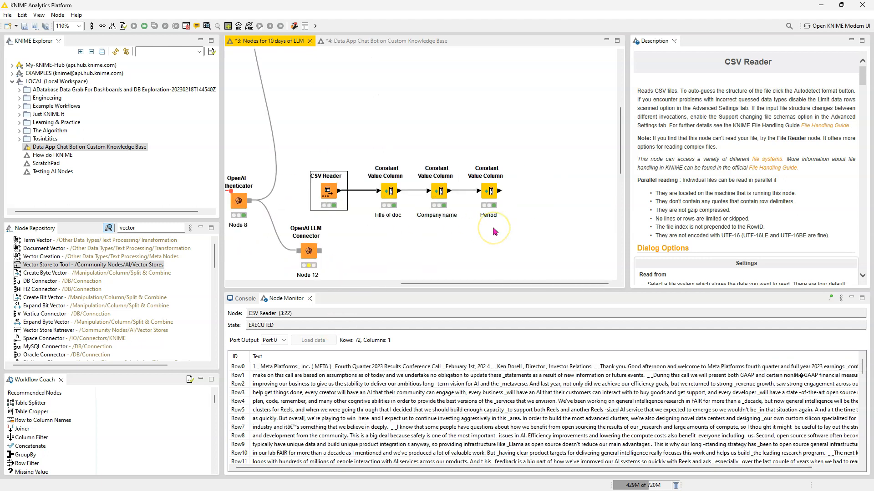
left_click(390, 202)
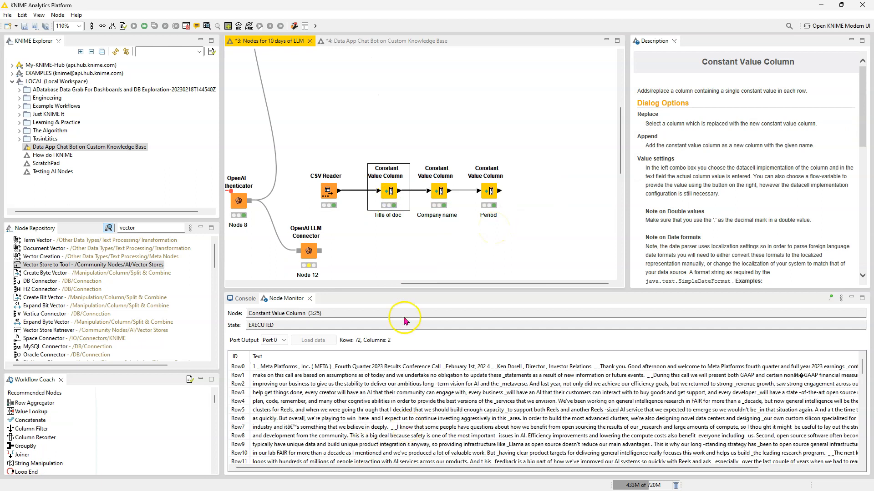
left_click(439, 200)
left_click(491, 192)
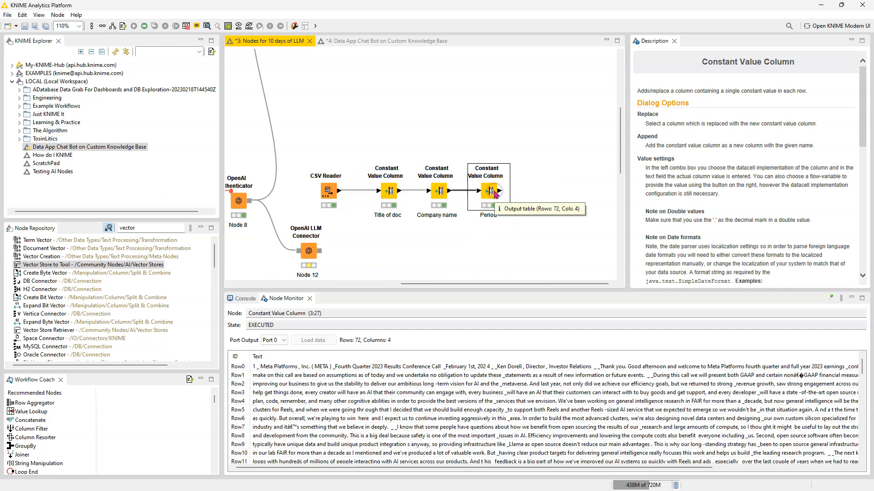
right_click(495, 193)
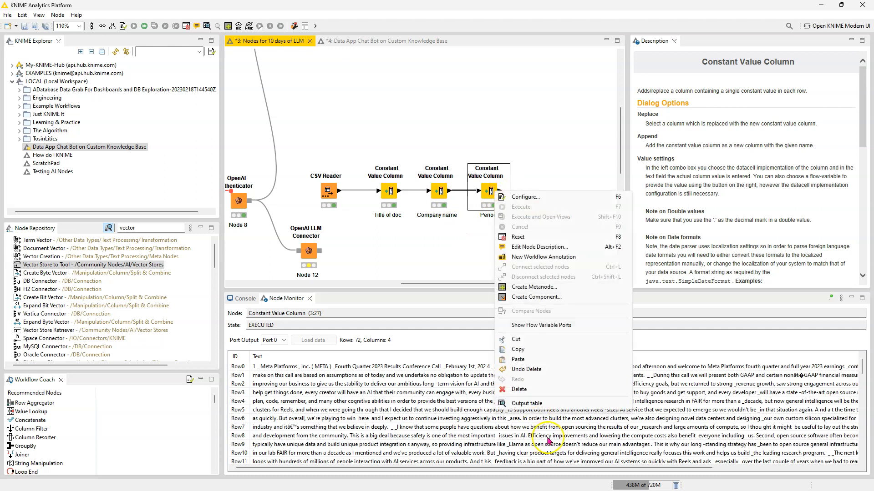
left_click(527, 404)
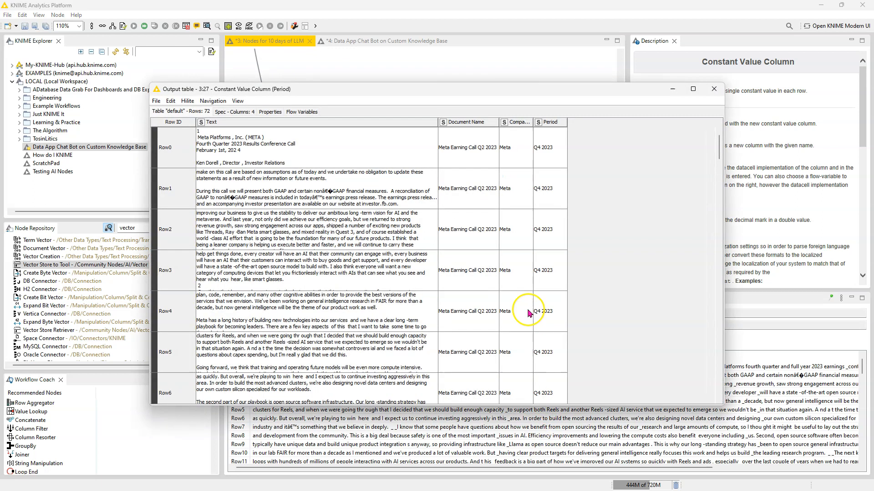
- Examine the Text, Document Name, Company Name and Period columns of the output table, and close it
left_click(417, 217)
left_click(491, 274)
left_click(523, 236)
left_click(547, 223)
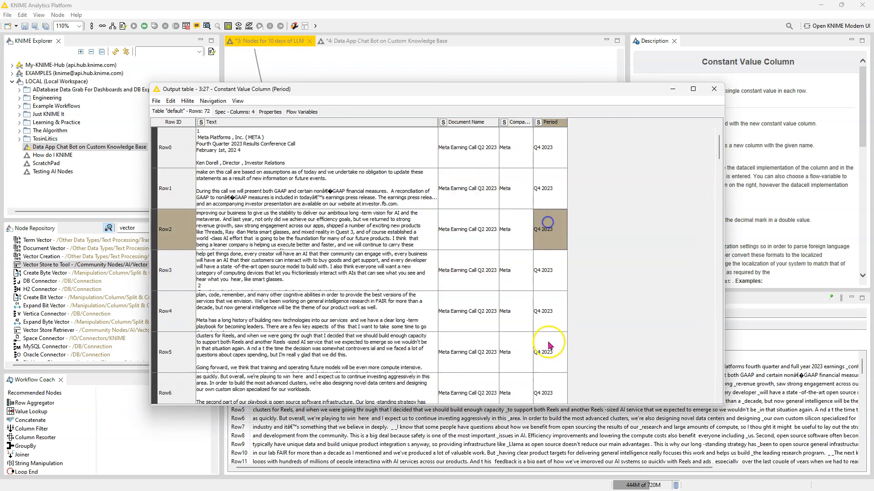
left_click(548, 352)
left_click(445, 193)
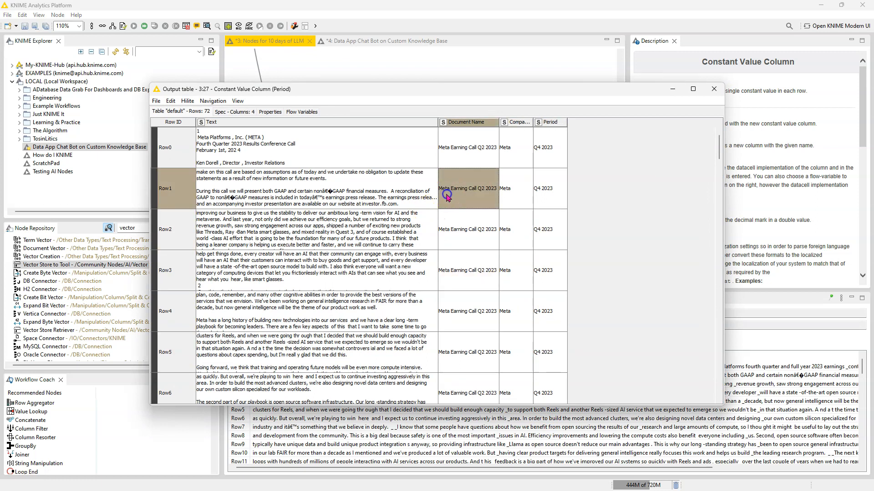
left_click(470, 246)
left_click(469, 345)
left_click(495, 246)
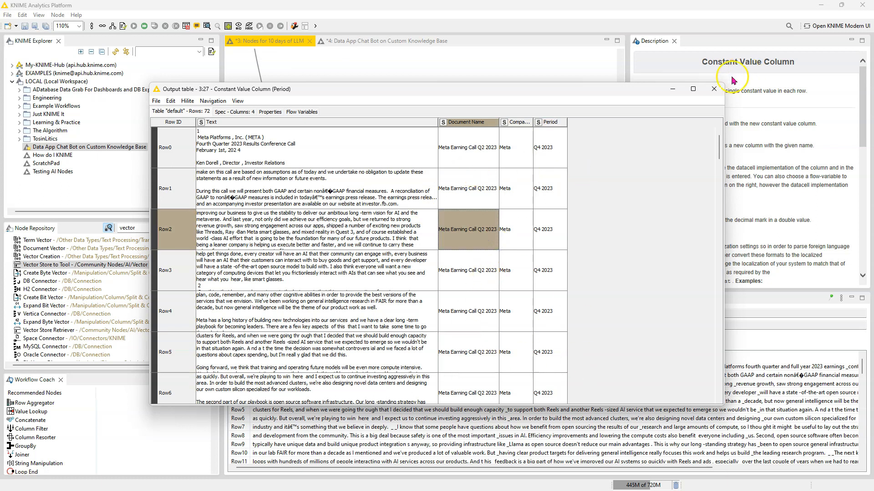
left_click(714, 89)
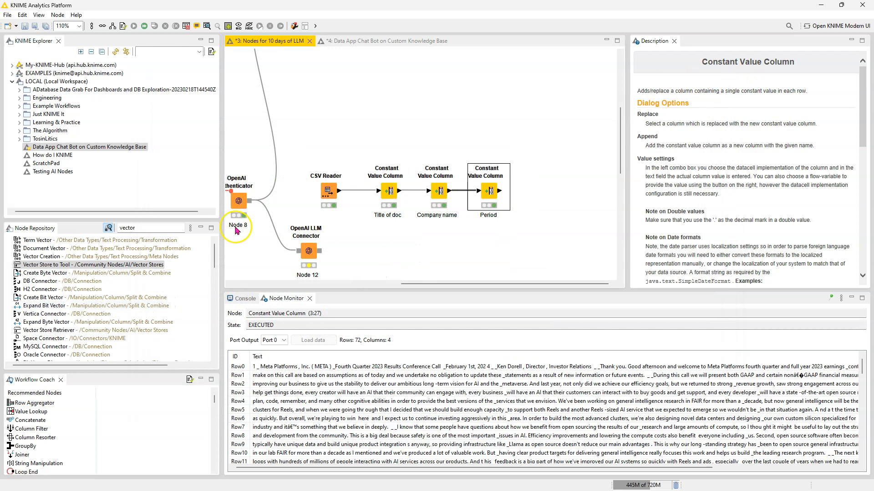
- Find the OpenAI Embeddings Connector with the search term "embedd" and add it to the workflow above the CSV Reader
scroll(387, 140, "up", 3)
scroll(387, 140, "left", 8)
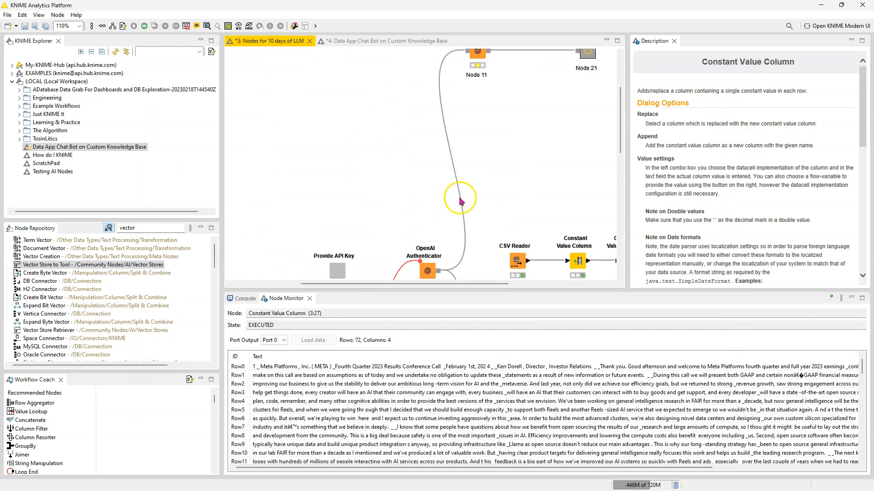
scroll(460, 199, "down", 3)
left_click(149, 228)
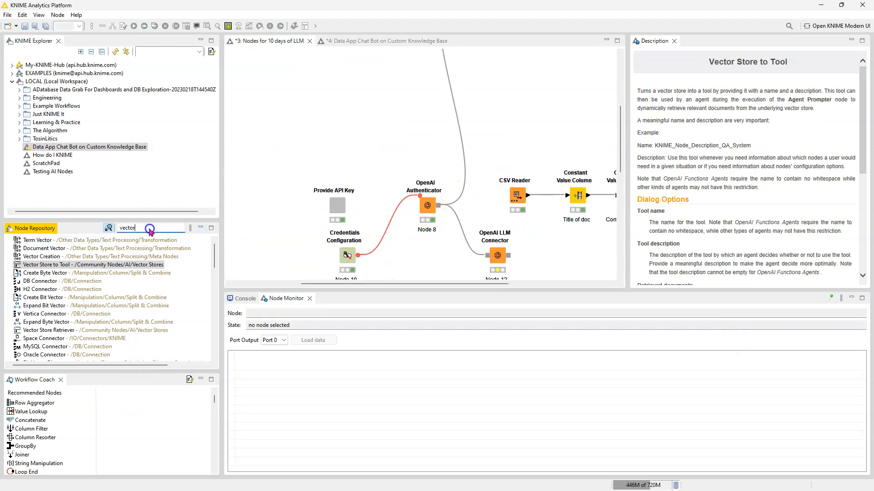
double_click(149, 228)
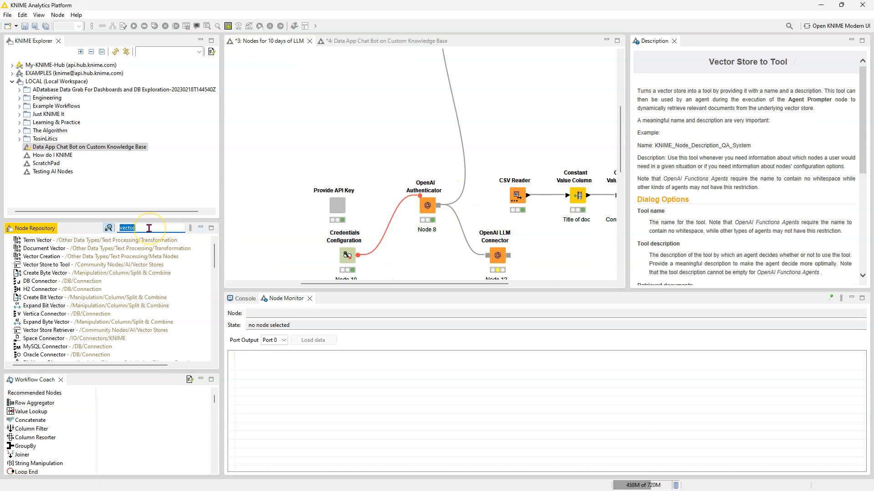
type("embedd")
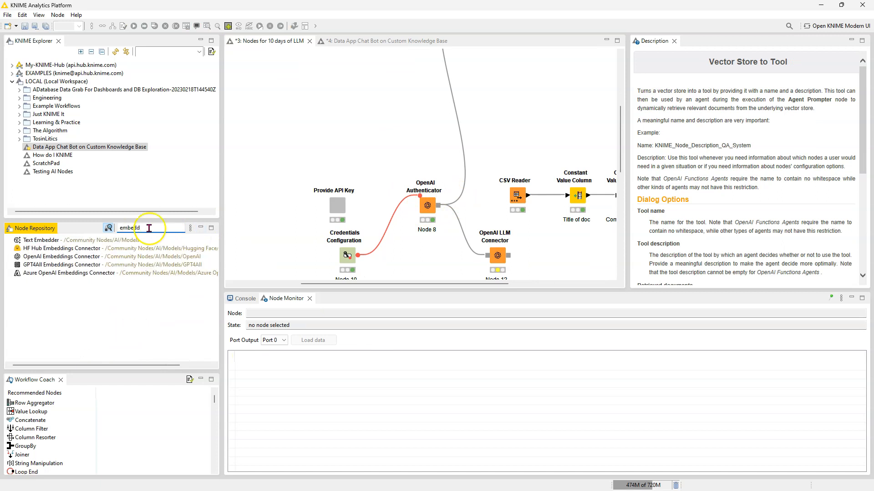
left_click_drag(117, 256, 518, 94)
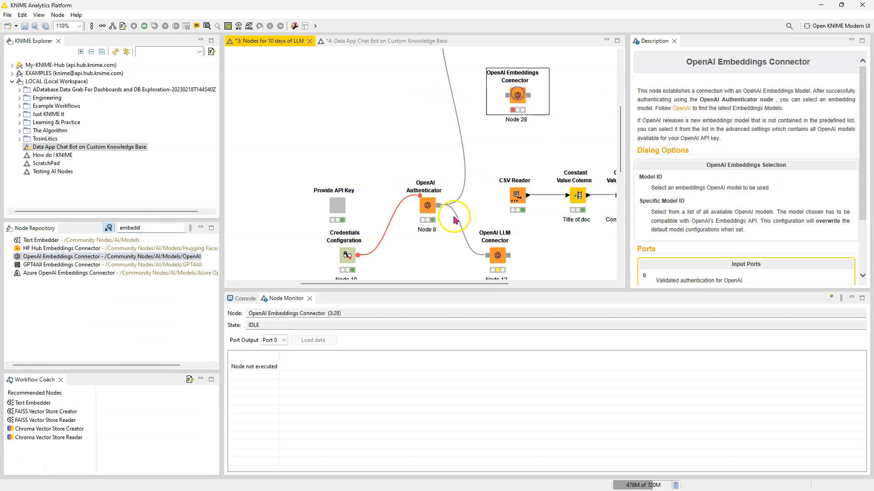
- Connect the OpenAI Authenticator node to the OpenAI Embeddings Connector
left_click(435, 205)
left_click(519, 102, "ctrl")
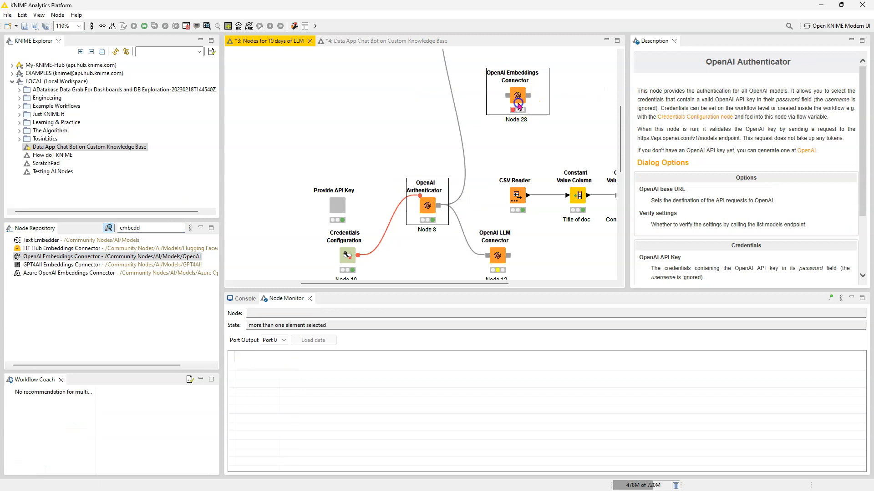
right_click(518, 104)
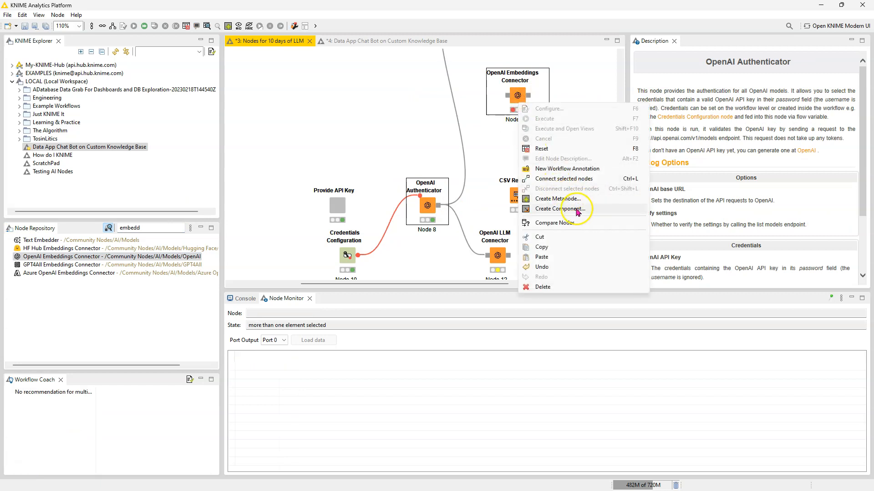
left_click(565, 179)
- Configure the OpenAI Embeddings Connector with the text-embedding-ada-002 model and execute it
scroll(528, 124, "right", 3)
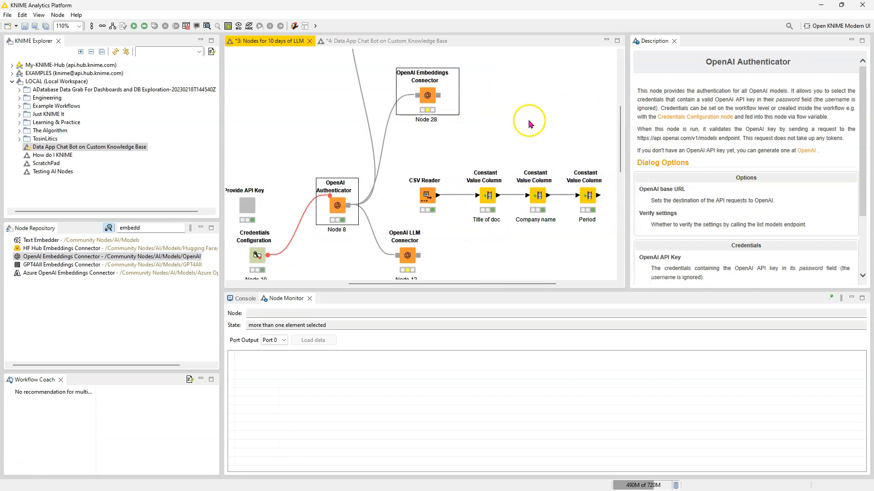
double_click(426, 98)
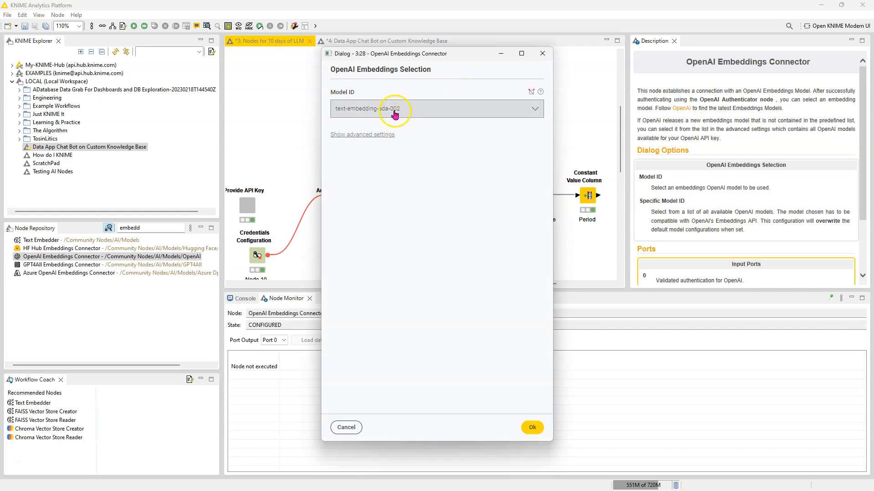
left_click(532, 428)
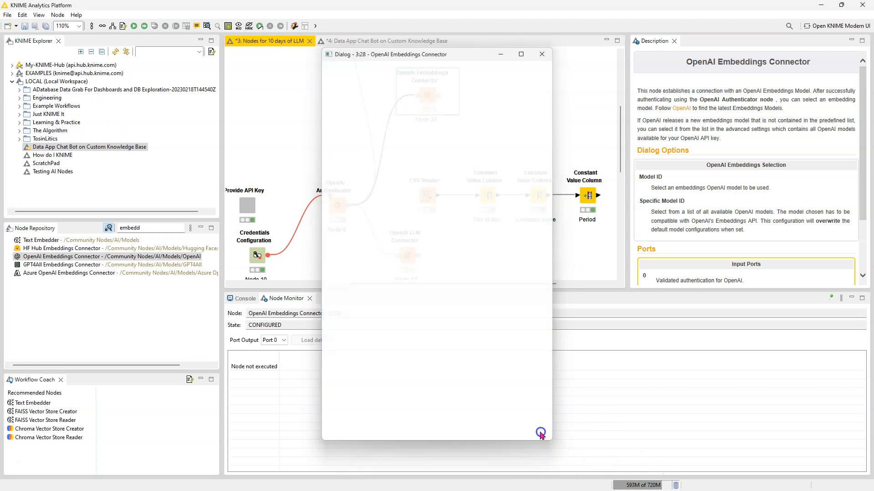
left_click(134, 26)
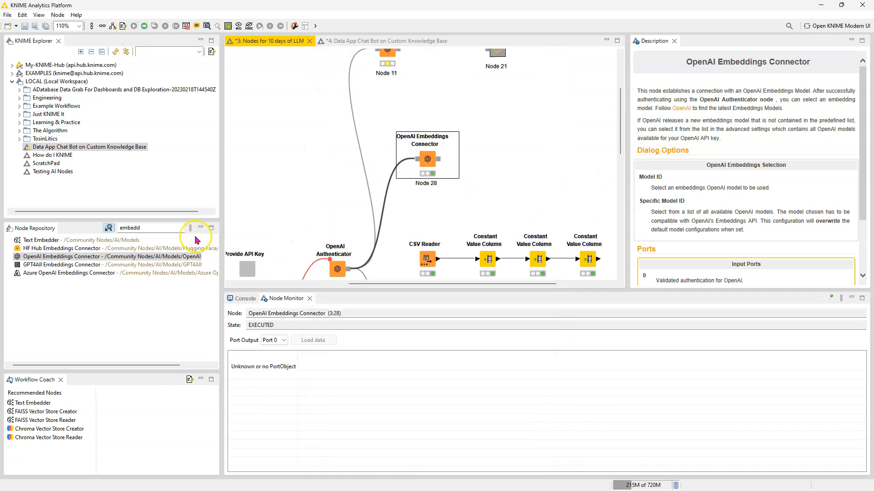
- Clear the node search and add a FAISS Vector Store Creator from the AI vector store nodes beside the Embeddings Connector
left_click(159, 226)
double_click(159, 226)
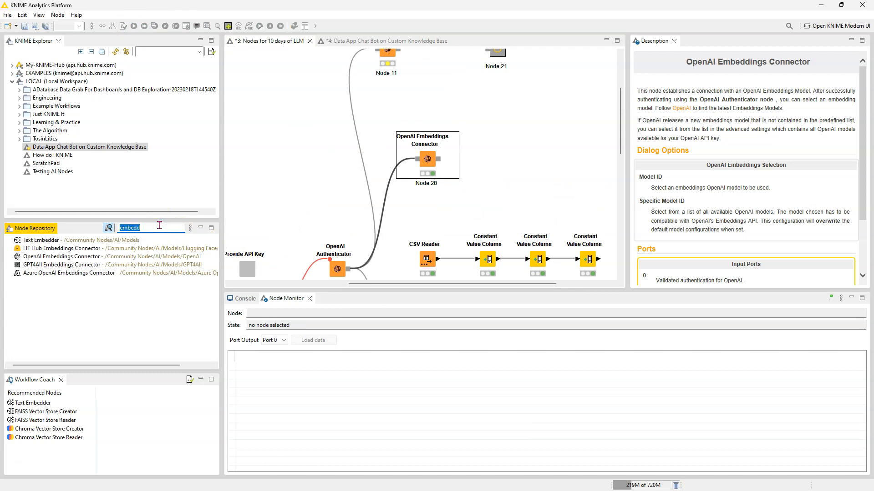
key("BackSpace")
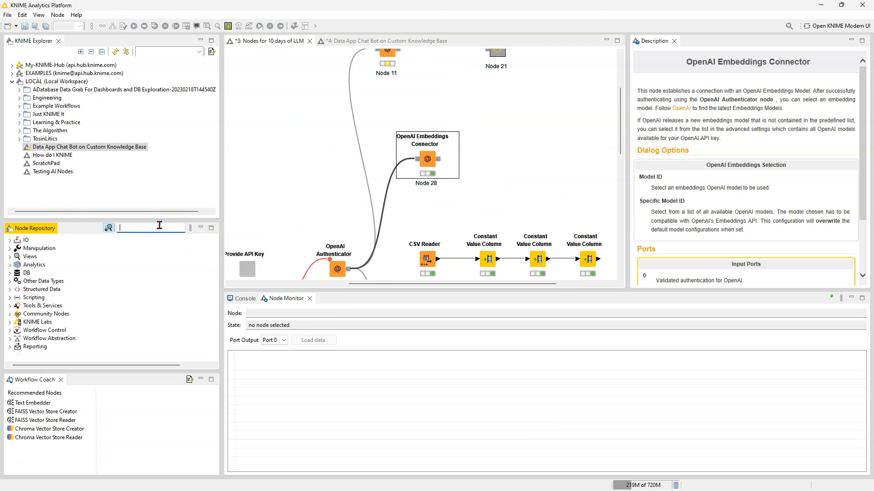
left_click(10, 314)
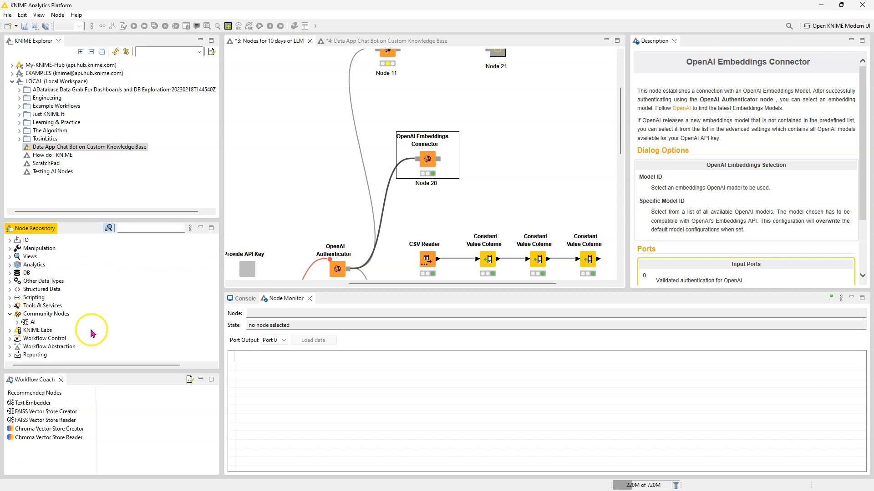
left_click(17, 322)
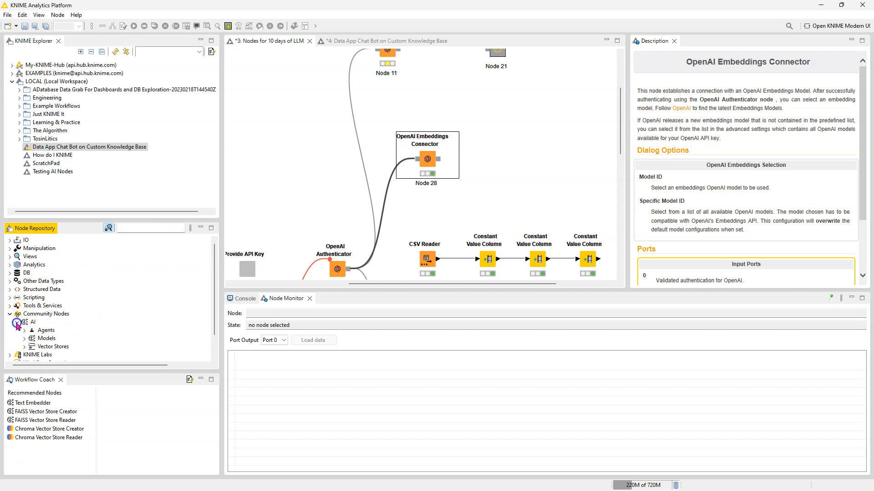
left_click(24, 347)
left_click_drag(84, 314, 497, 150)
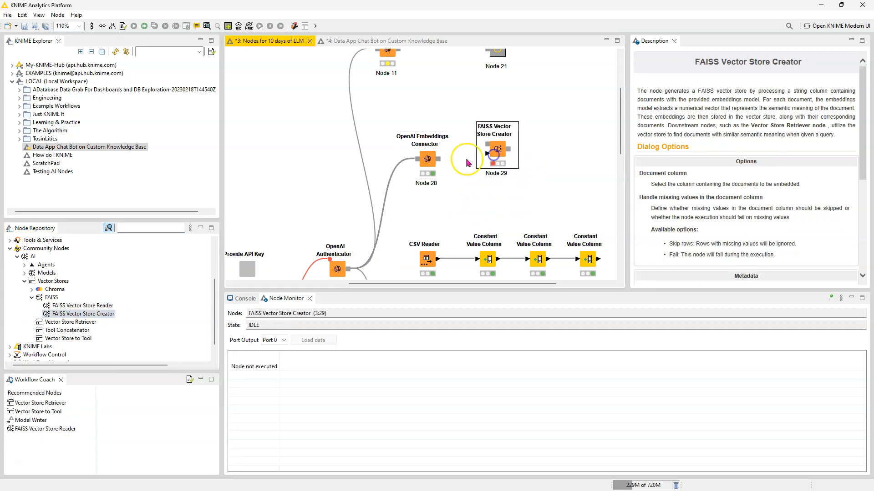
- Connect the OpenAI Embeddings Connector and the Period Constant Value Column output to the FAISS Vector Store Creator
left_click_drag(436, 159, 499, 158)
left_click(499, 148)
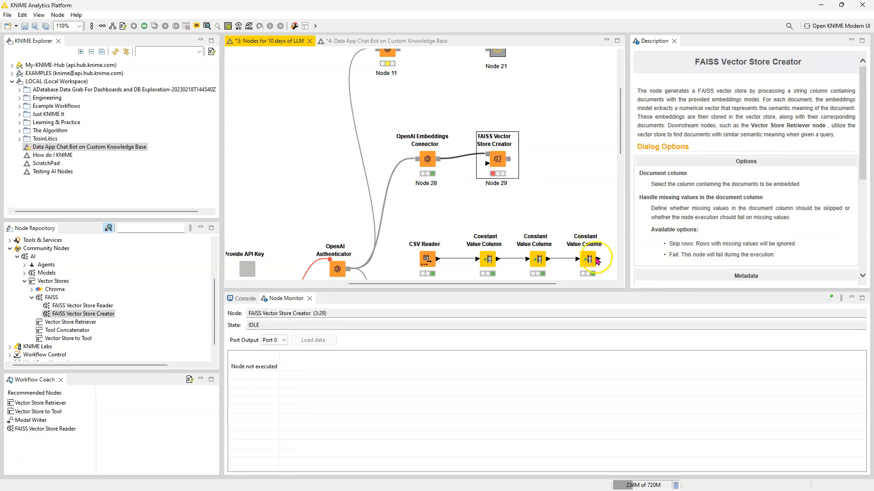
left_click_drag(598, 261, 518, 202)
left_click_drag(483, 171, 486, 164)
left_click(504, 163)
- Configure the FAISS Vector Store Creator with Text as document column and exclude Text from the metadata columns
double_click(524, 161)
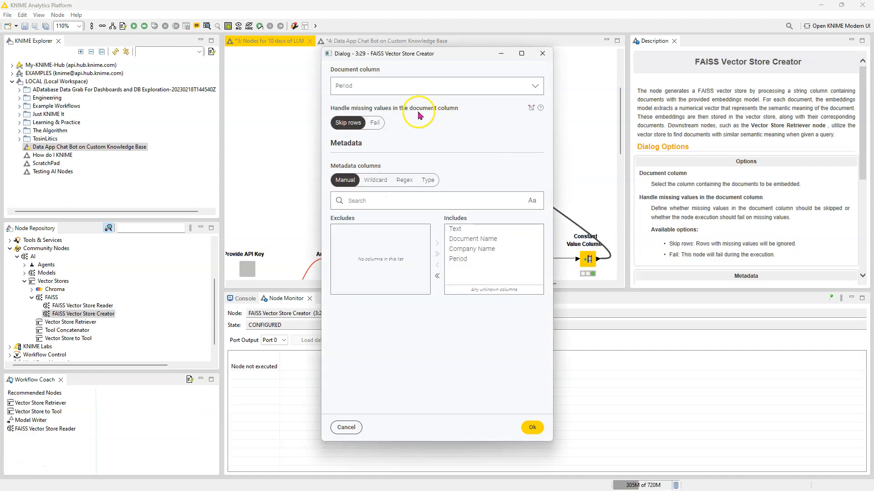
left_click(390, 86)
left_click(368, 100)
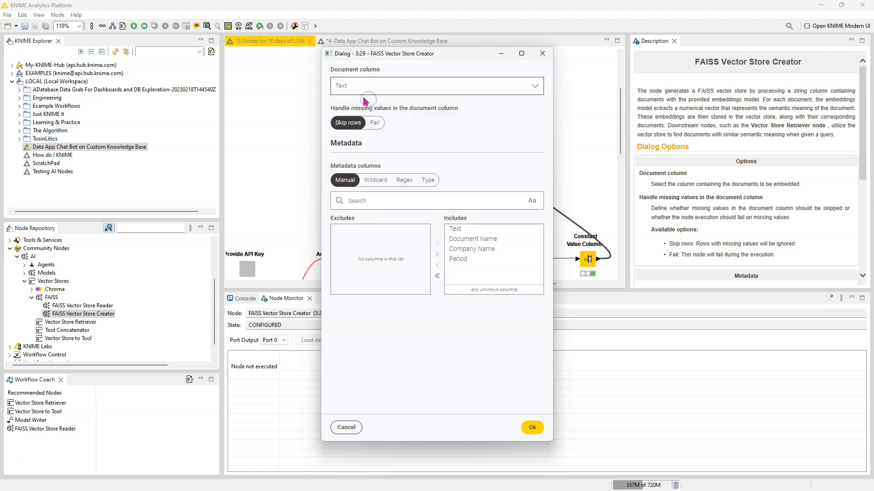
double_click(459, 230)
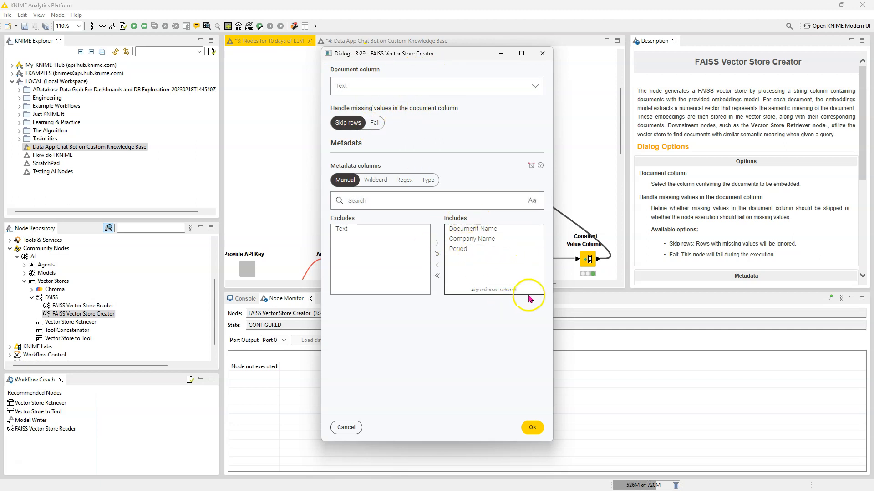
left_click(533, 429)
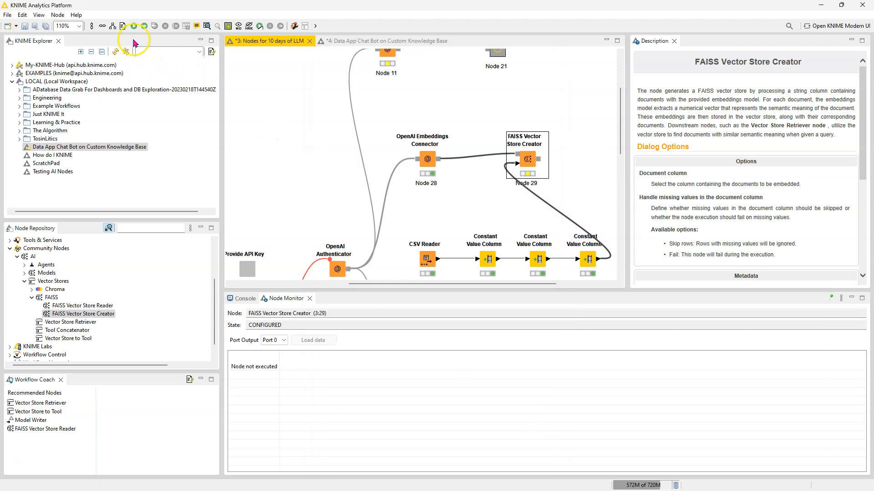
- Execute the FAISS Vector Store Creator and place a Vector Store to Tool node beside it
left_click(133, 26)
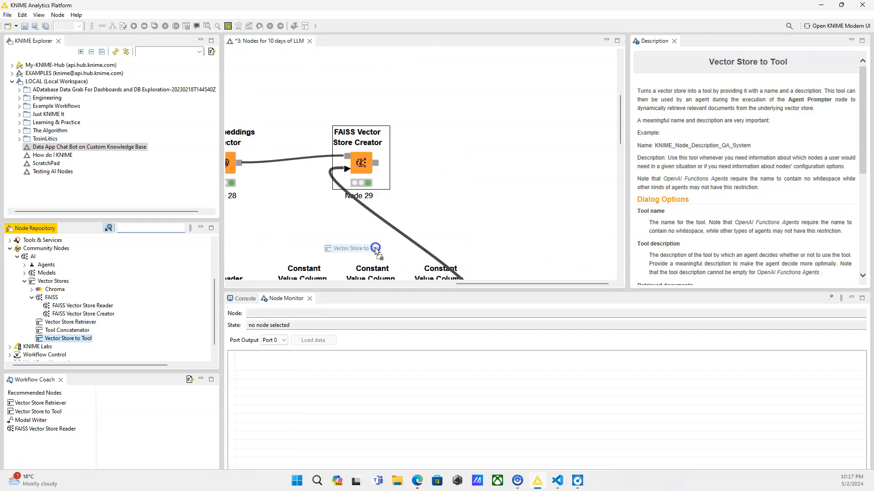
left_click_drag(377, 250, 448, 164)
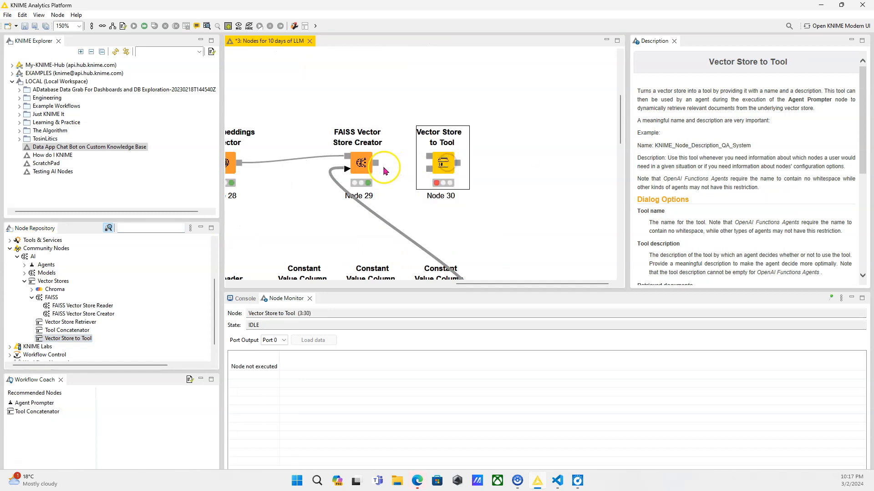
- Review the document column and metadata column settings of the FAISS Vector Store Creator without changing them
left_click(363, 166)
double_click(363, 166)
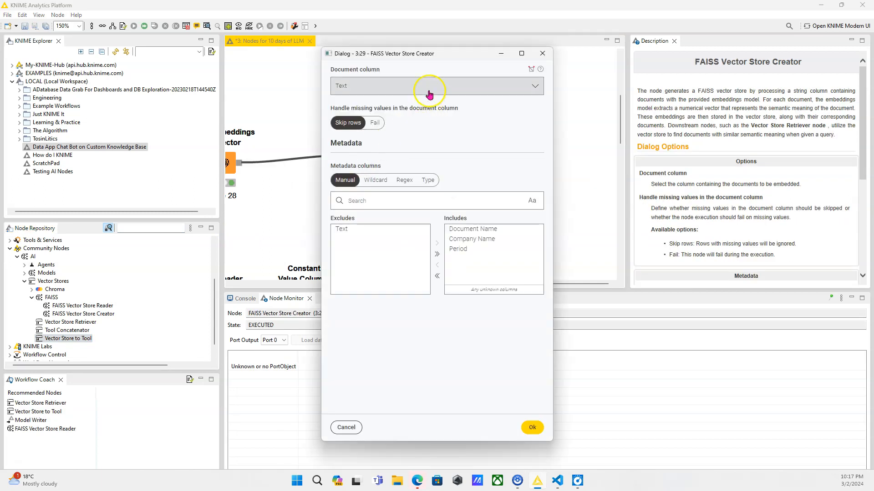
left_click(541, 54)
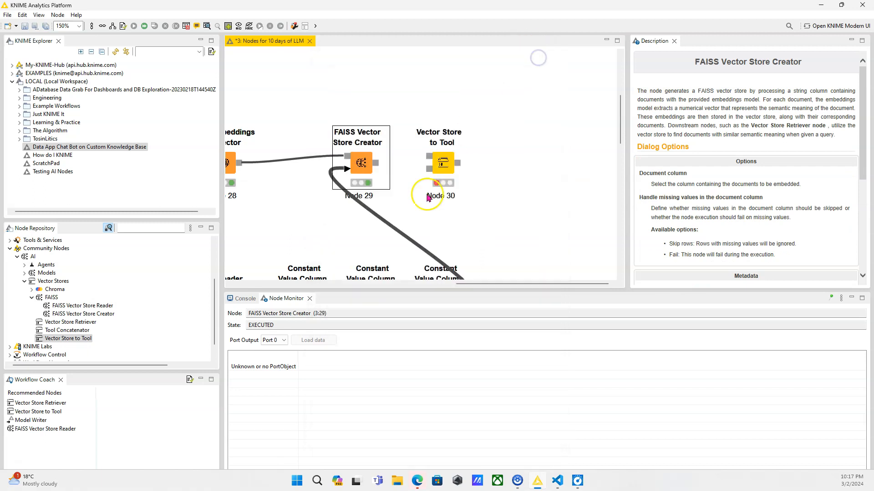
- Connect the FAISS Vector Store Creator and the OpenAI Chat Model Connector outputs to the Vector Store to Tool node
left_click_drag(379, 169, 434, 169)
left_click(440, 165)
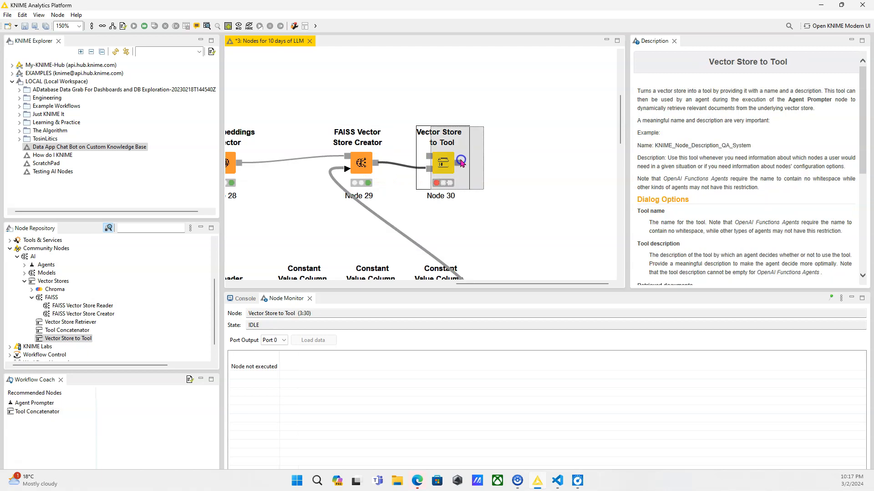
scroll(401, 140, "down", 1, "ctrl")
scroll(401, 142, "left", 3)
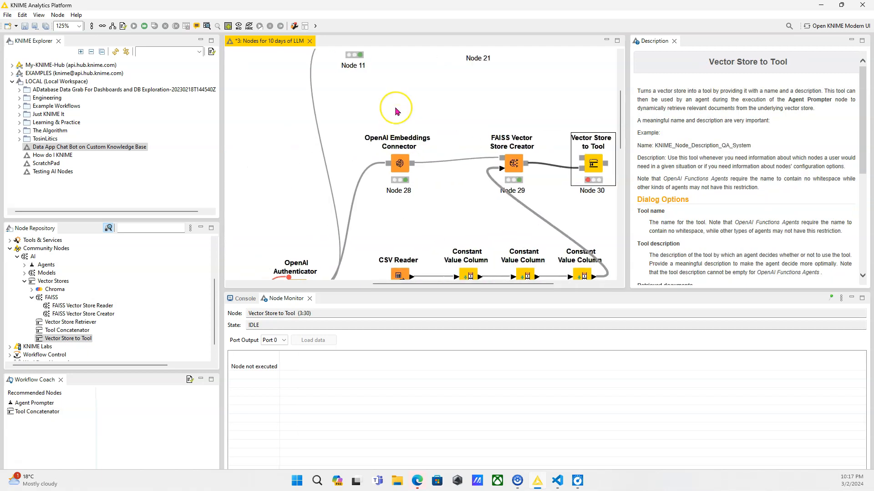
scroll(397, 111, "up", 1)
scroll(396, 111, "down", 1, "ctrl")
left_click_drag(373, 98, 571, 212)
- Set the tool name to "Earnings Calls" in the Vector Store to Tool configuration
double_click(571, 211)
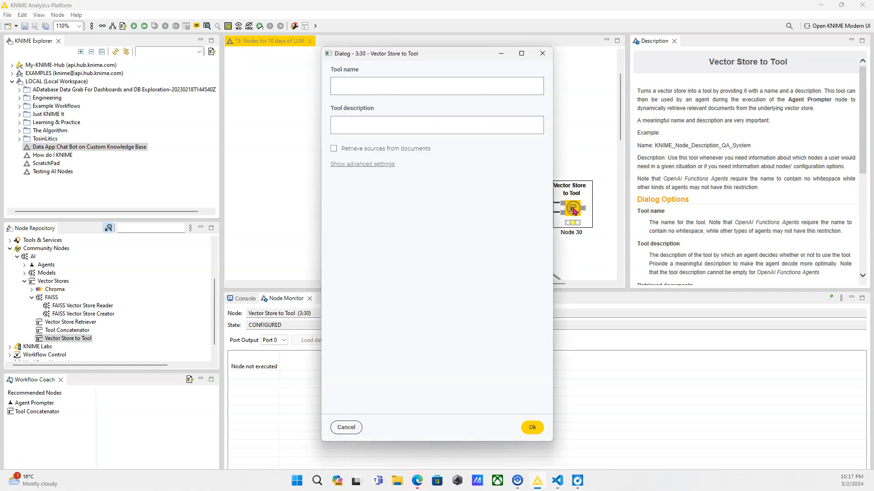
left_click(541, 54)
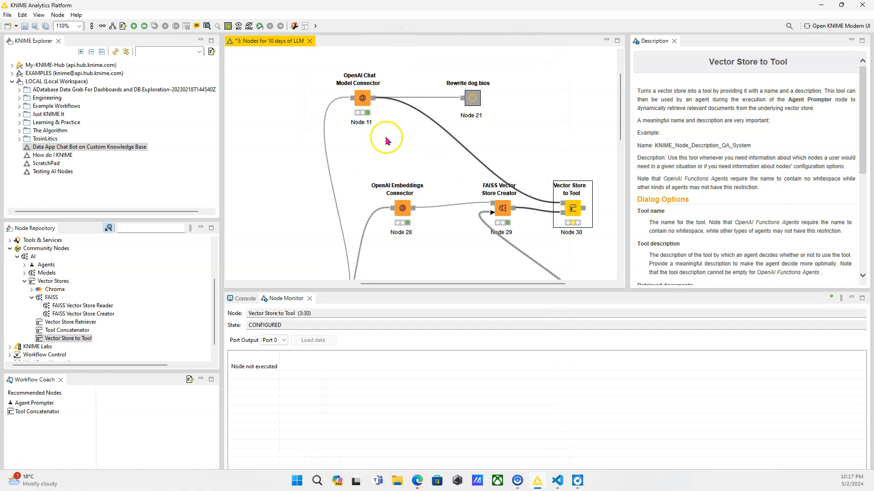
double_click(574, 210)
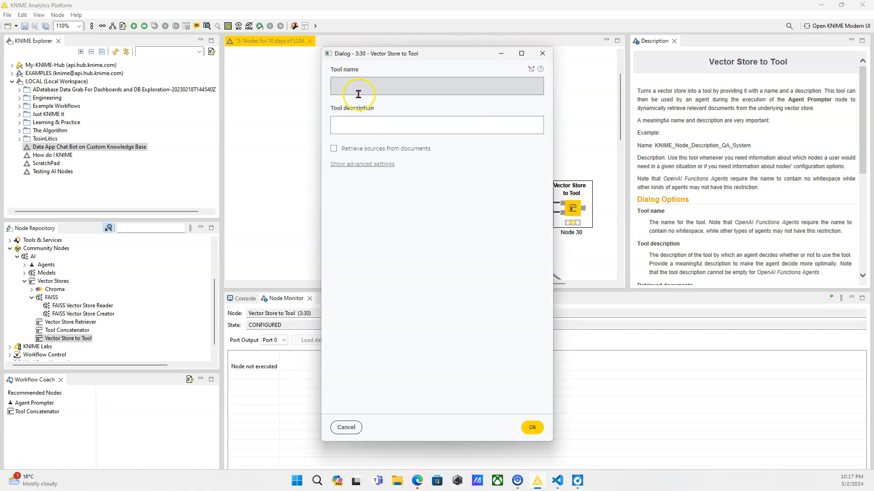
left_click(357, 92)
type("Earnings")
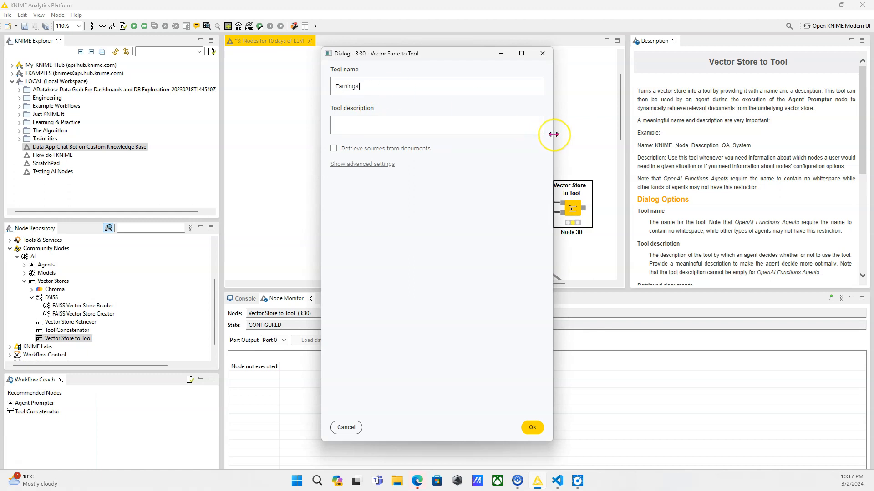
type(" PD")
key("BackSpace")
type("Calls")
- Describe the tool as "Earning calls of companies", enable retrieving sources from documents with a source metadata column, and apply the configuration
left_click(479, 127)
type("Earning calls of cmp")
key("BackSpace")
key("BackSpace")
type("ompanies")
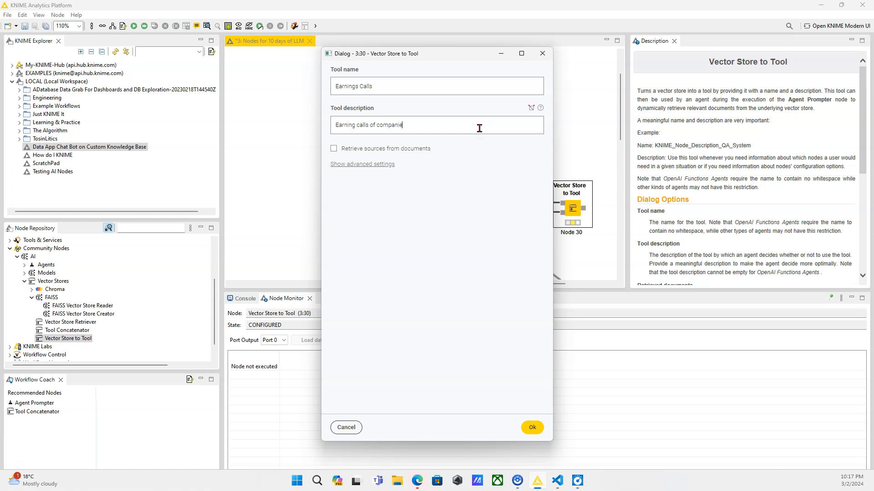
left_click(370, 149)
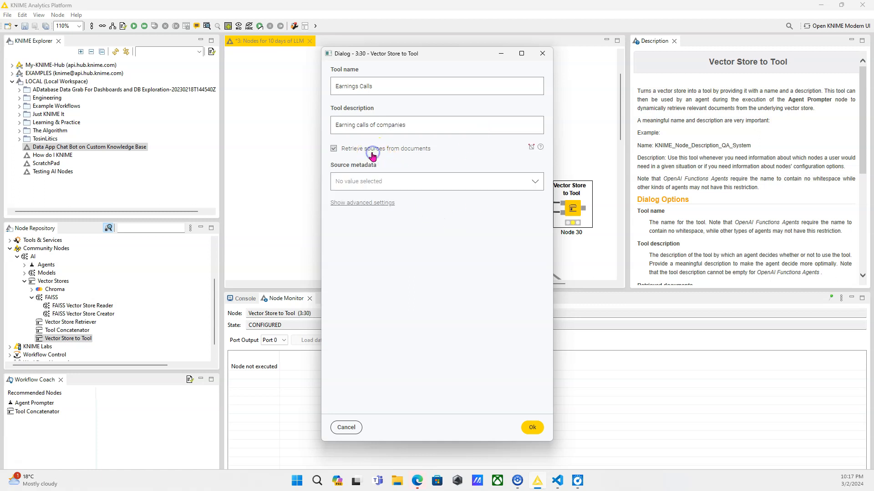
left_click(422, 187)
left_click(359, 195)
left_click(531, 428)
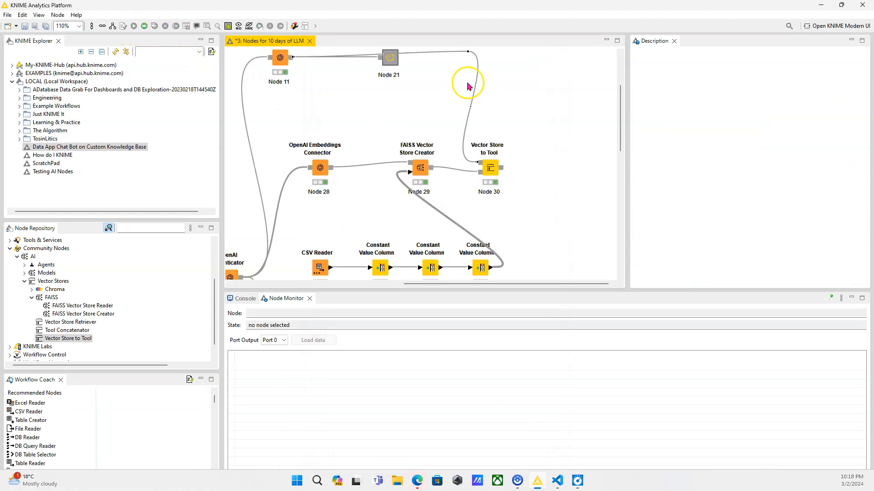
left_click(550, 163)
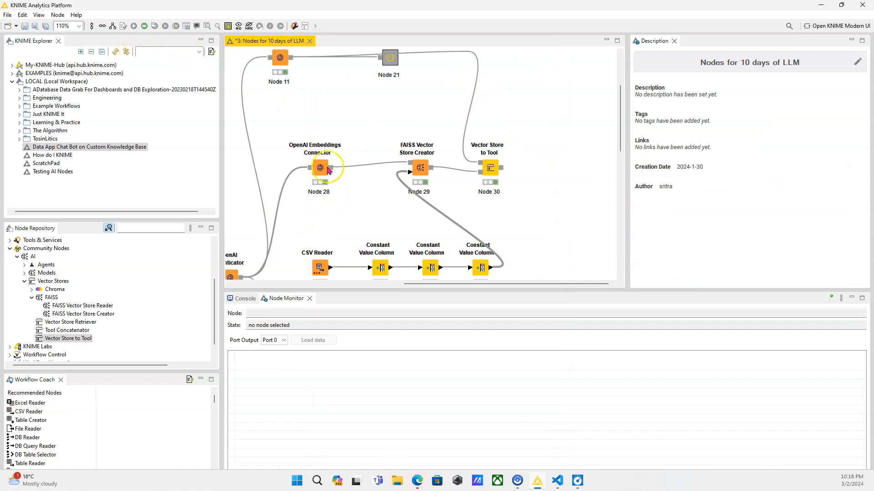
scroll(464, 218, "down", 3)
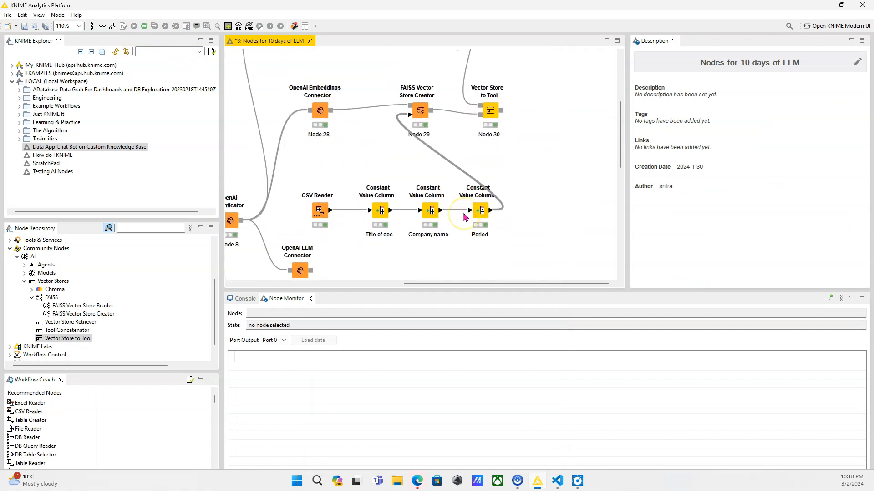
scroll(465, 218, "up", 2)
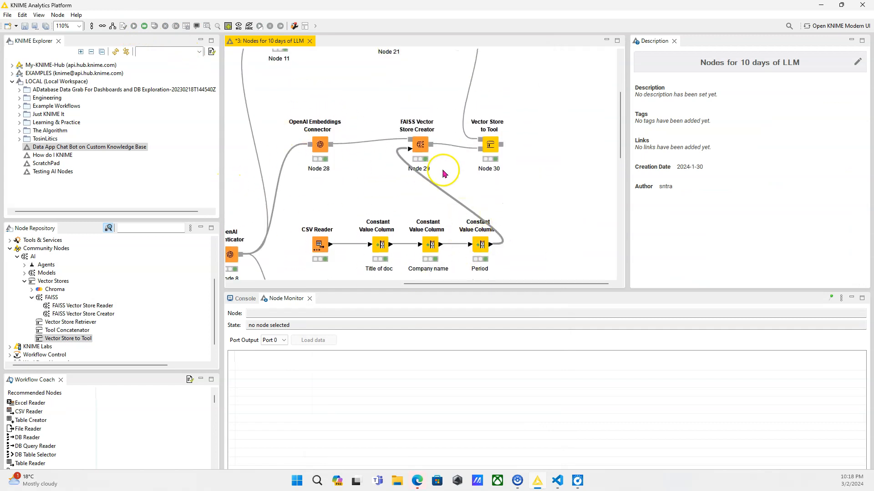